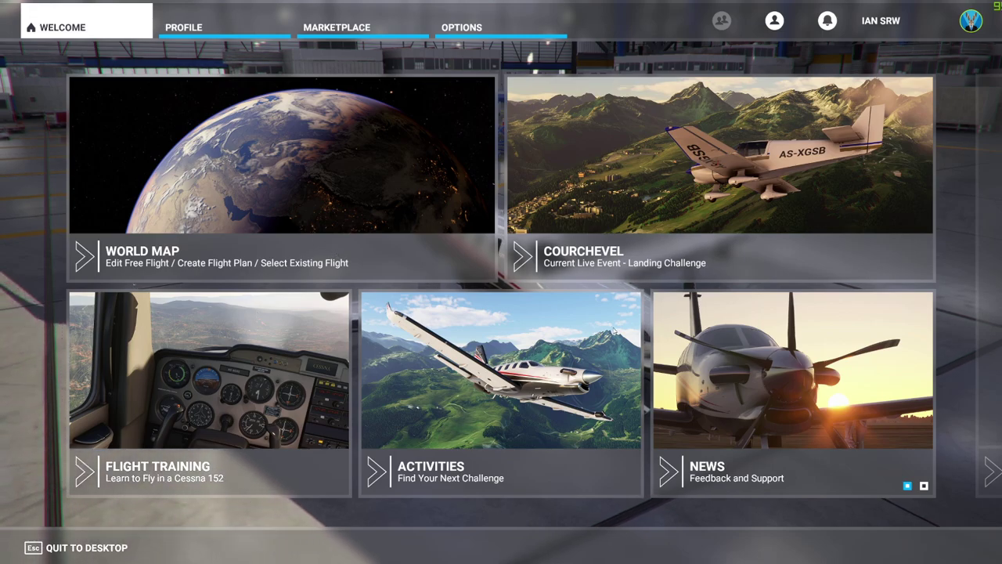
# Go from the welcome screen to the OPTIONS page.
pyautogui.click(482, 27)
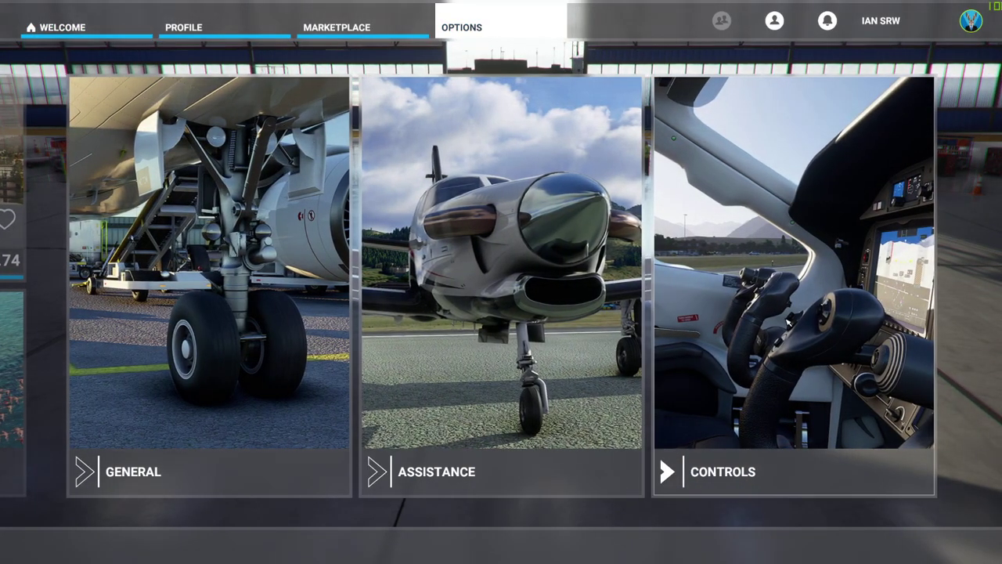
# Open the Controls settings, then expand and collapse all keyboard binding categories.
pyautogui.click(783, 322)
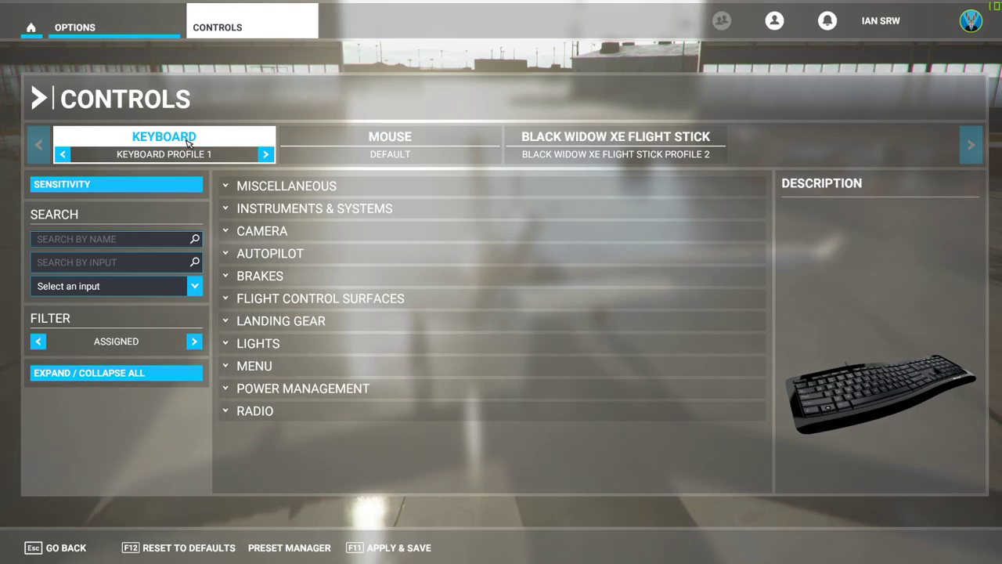
pyautogui.click(107, 378)
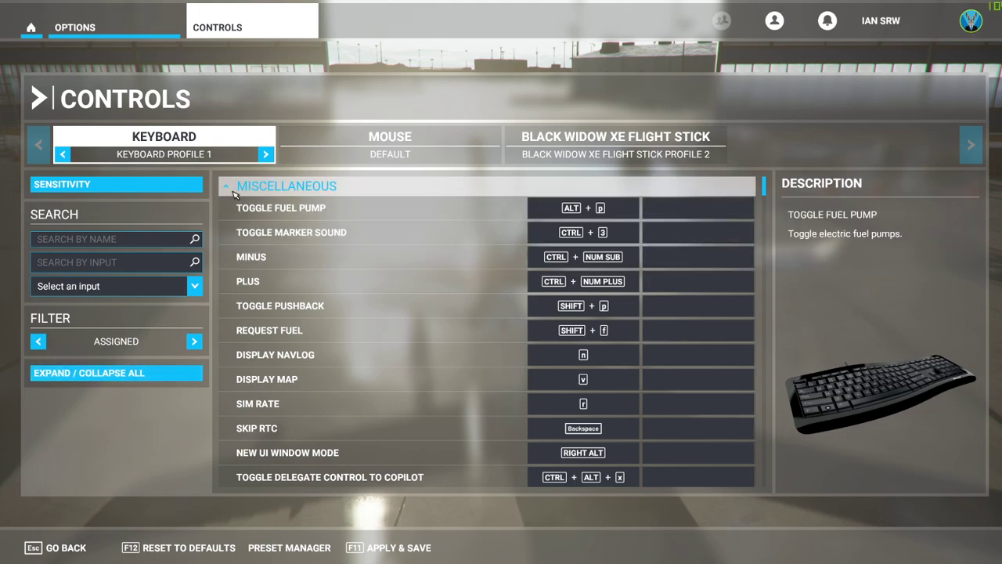
pyautogui.click(160, 378)
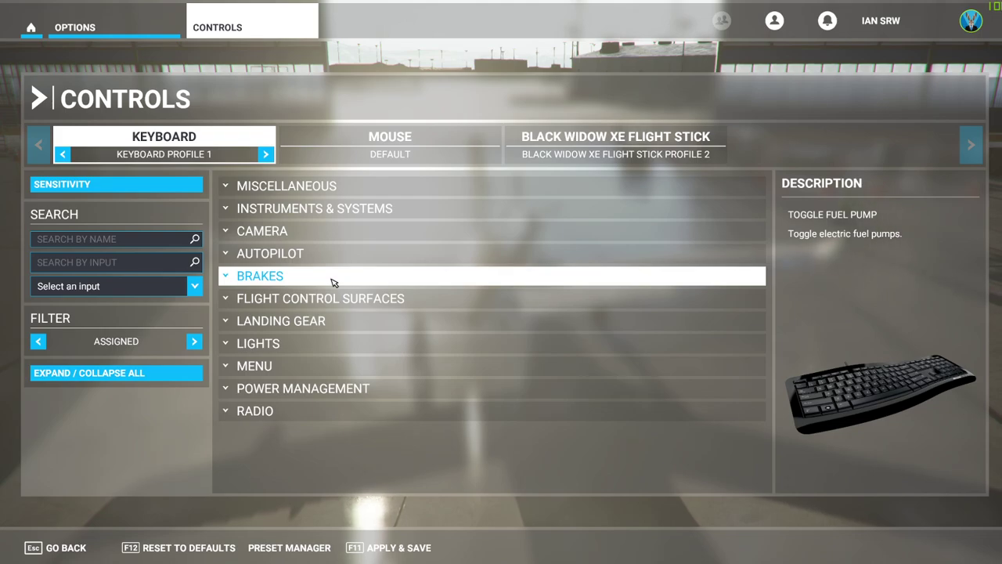
# Expand Flight Control Surfaces and Secondary Control Surfaces to reveal the F5–F8 flap bindings.
pyautogui.click(227, 302)
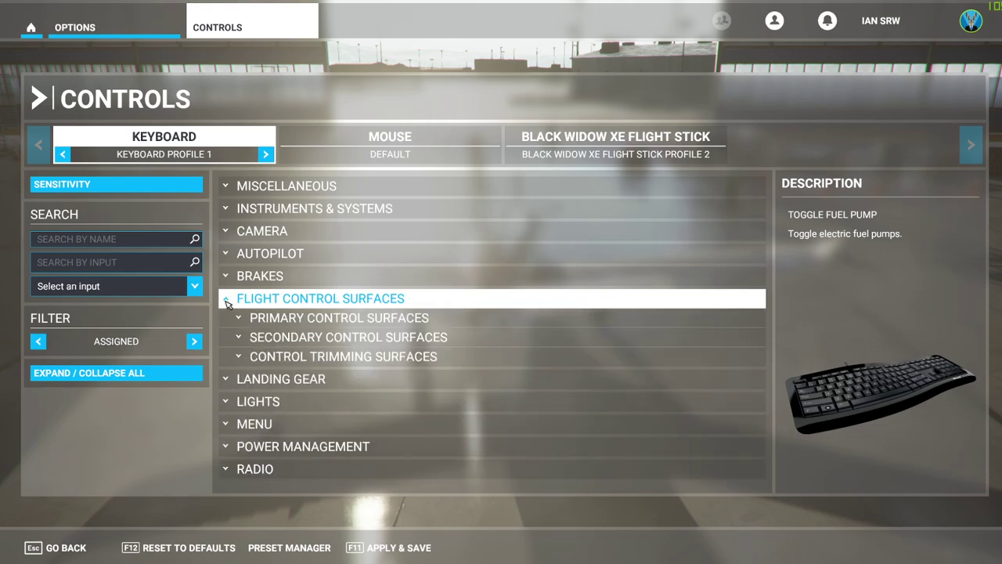
pyautogui.click(241, 340)
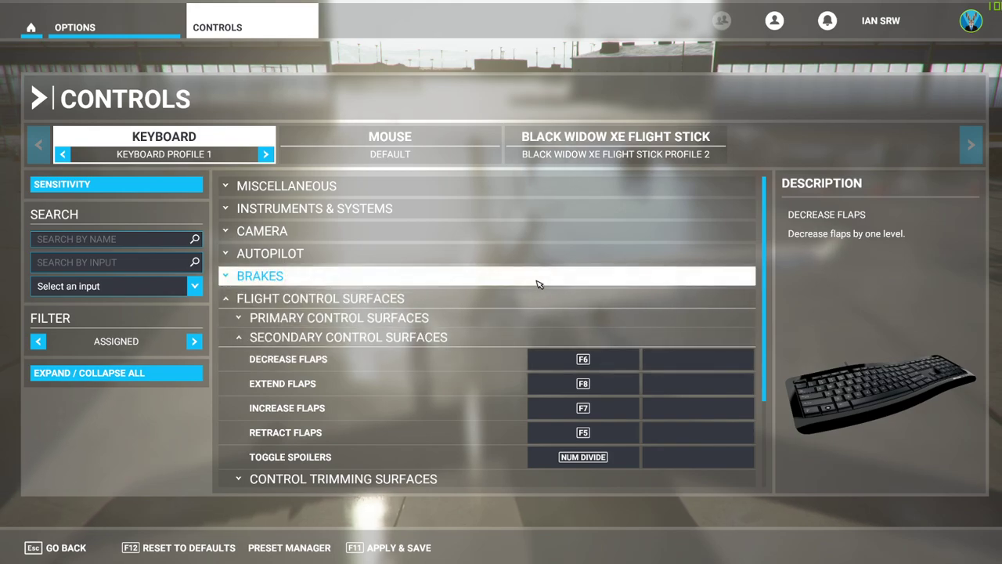
pyautogui.hotkey('alt', 'Tab')
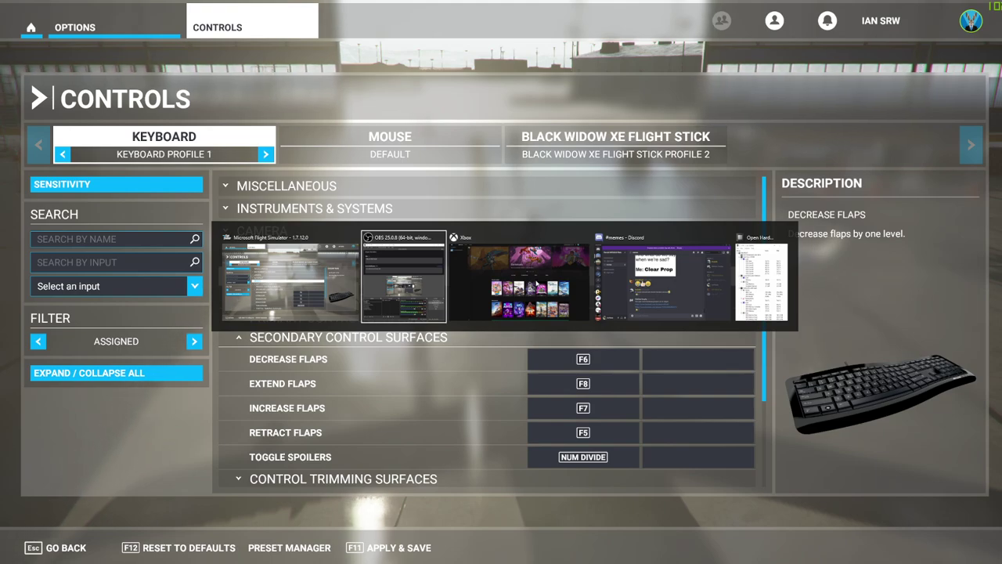
# Open Stream Deck from the tray over the Xbox app and return to Default Profile's top-level keys.
pyautogui.hotkey('alt', 'Tab')
pyautogui.click(536, 282)
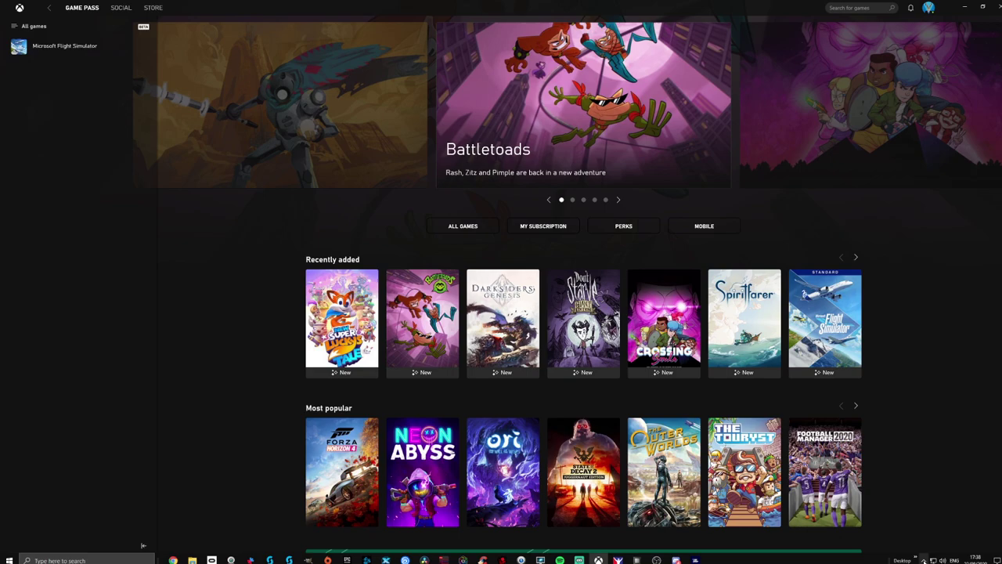
pyautogui.click(924, 561)
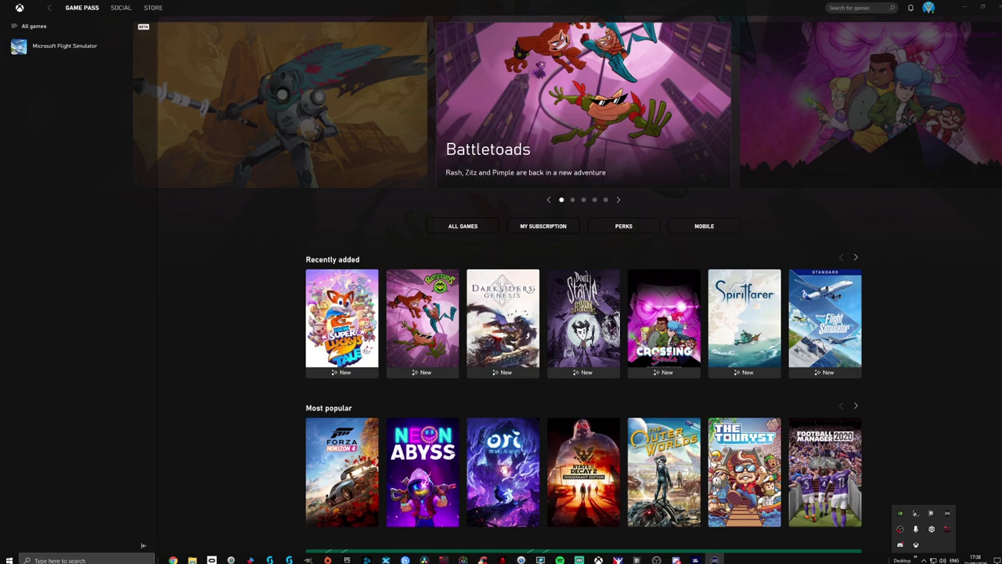
pyautogui.moveTo(271, 138); pyautogui.dragTo(723, 172)
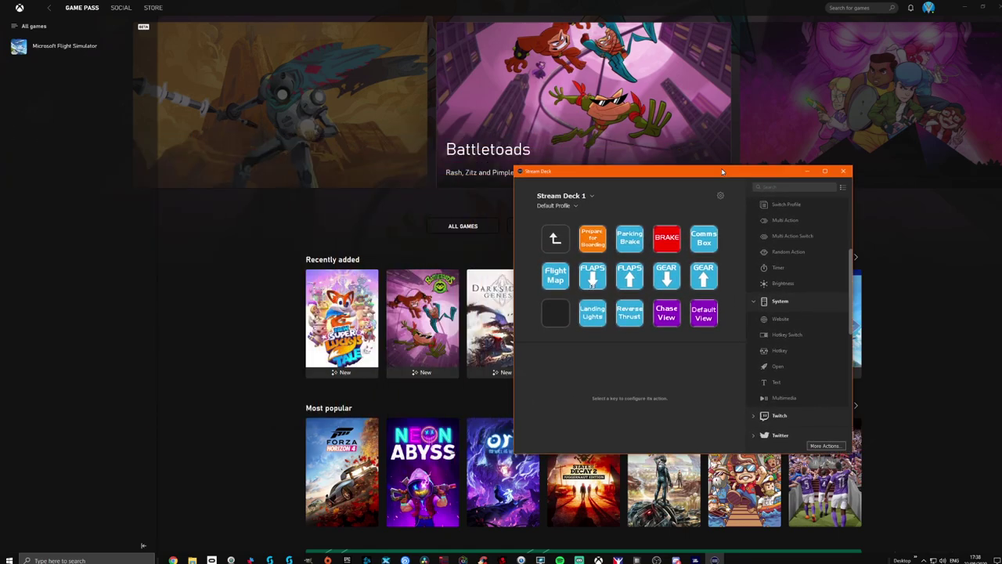
pyautogui.click(563, 245)
pyautogui.doubleClick(565, 245)
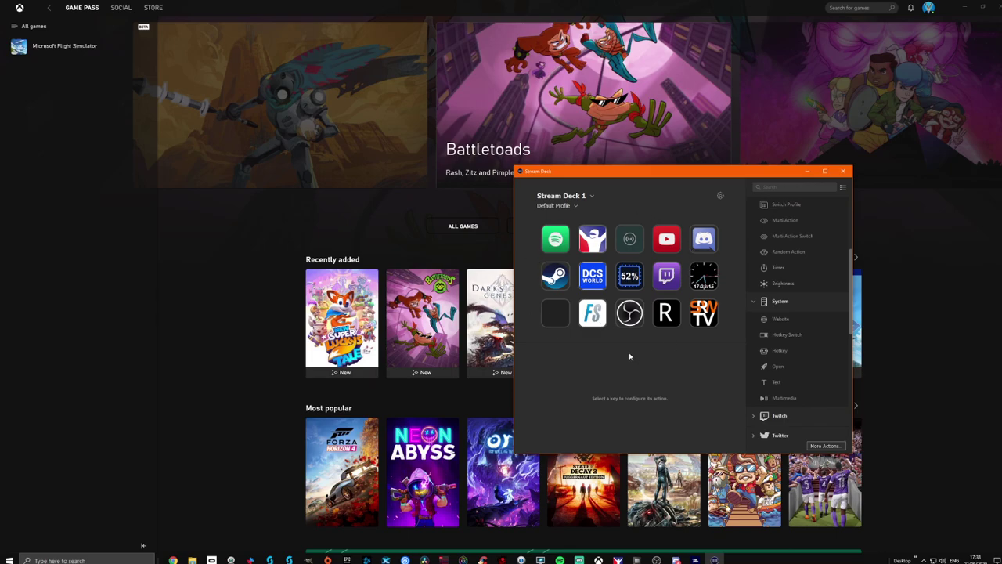
# Bring Stream Deck over the game's controls page and open the FS folder of flight-sim keys.
pyautogui.hotkey('alt', 'Tab')
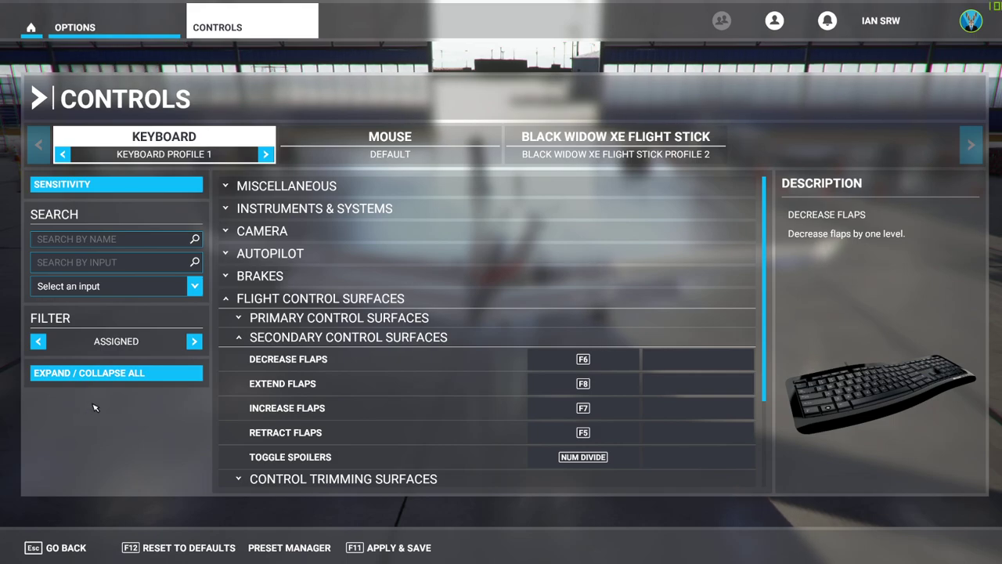
pyautogui.hotkey('alt', 'Tab')
pyautogui.hotkey('alt', 'Tab')
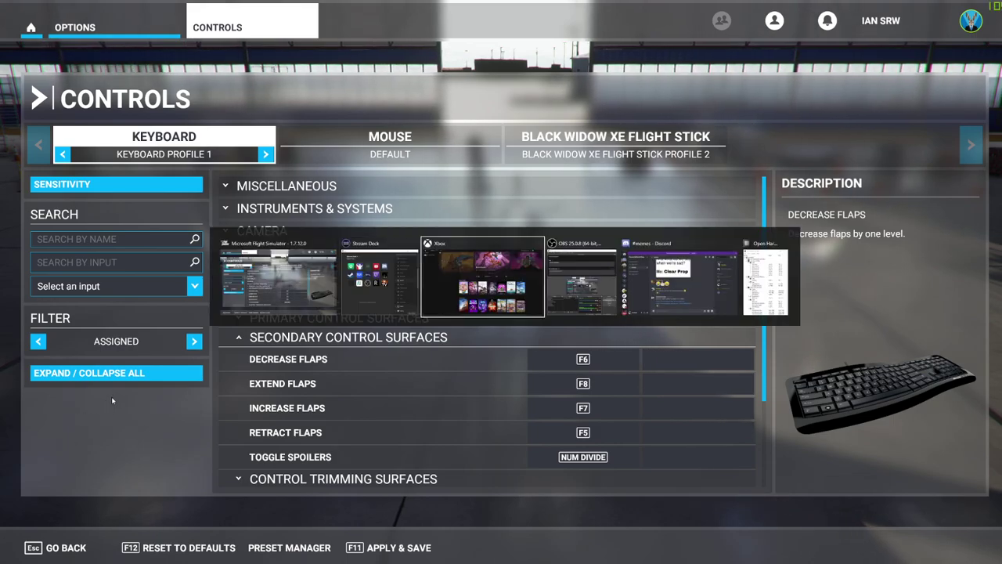
pyautogui.hotkey('alt', 'Tab')
pyautogui.hotkey('alt', 'Tab')
pyautogui.hotkey('alt', 'Tab')
pyautogui.hotkey('alt', 'Tab')
pyautogui.hotkey('alt', 'Tab')
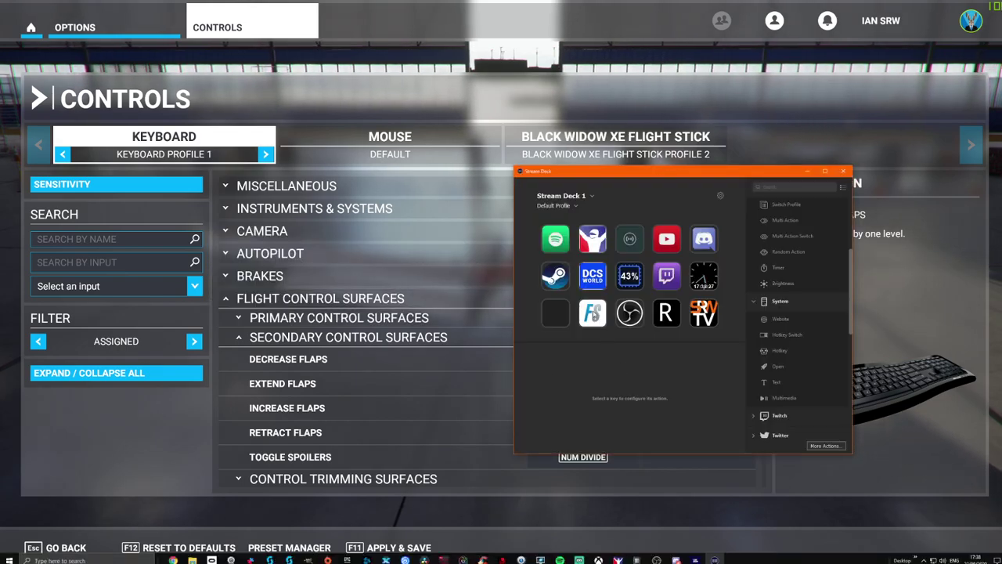
pyautogui.doubleClick(599, 311)
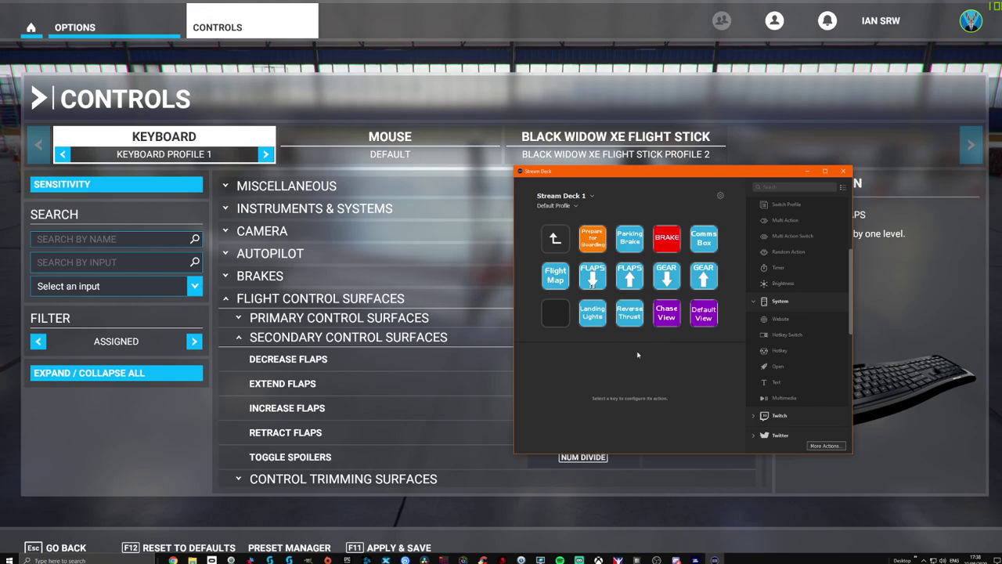
# Select the FLAPS down key to see its hotkey, and move the editor clear of the flap bindings.
pyautogui.click(593, 280)
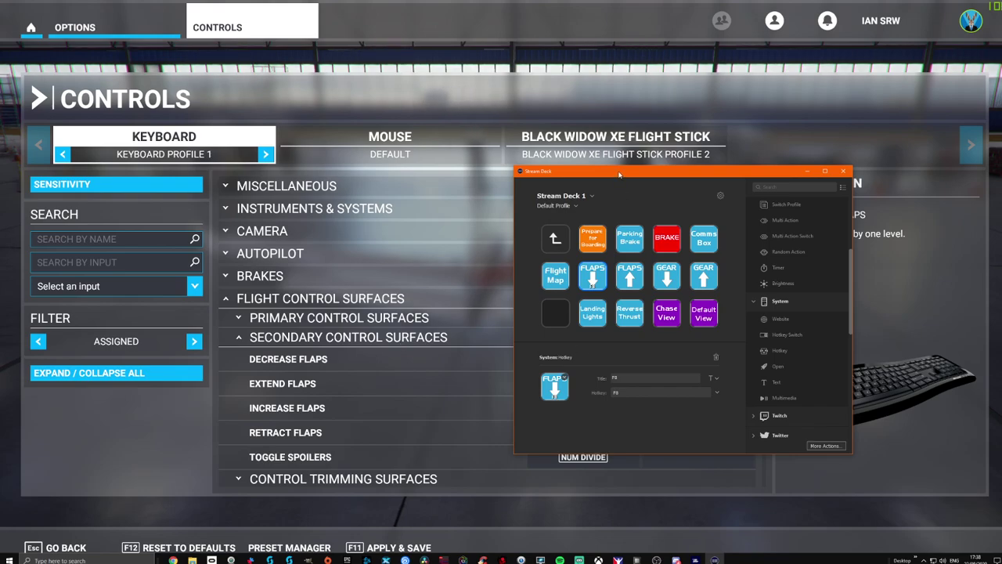
pyautogui.moveTo(618, 174); pyautogui.dragTo(650, 140)
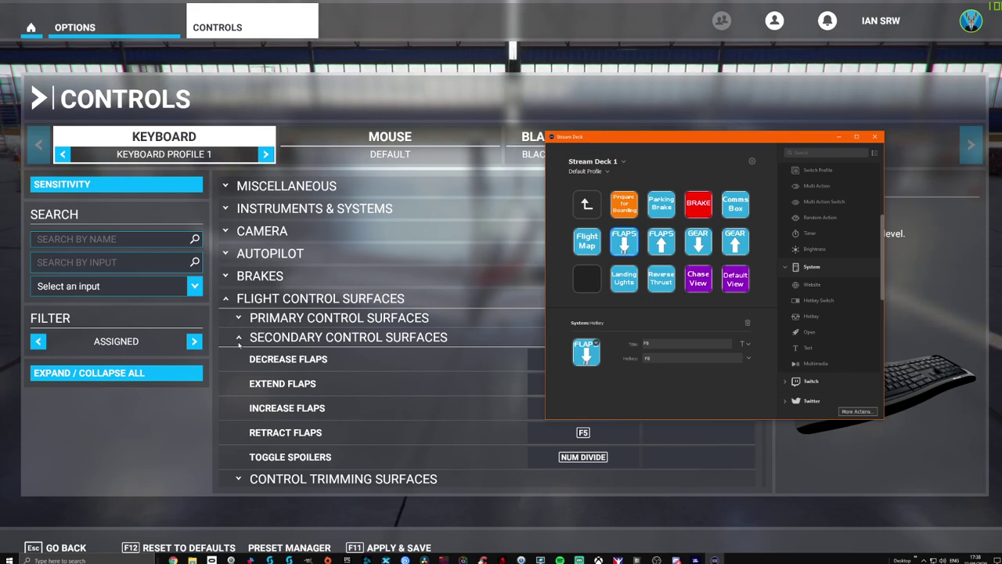
pyautogui.moveTo(636, 137); pyautogui.dragTo(757, 111)
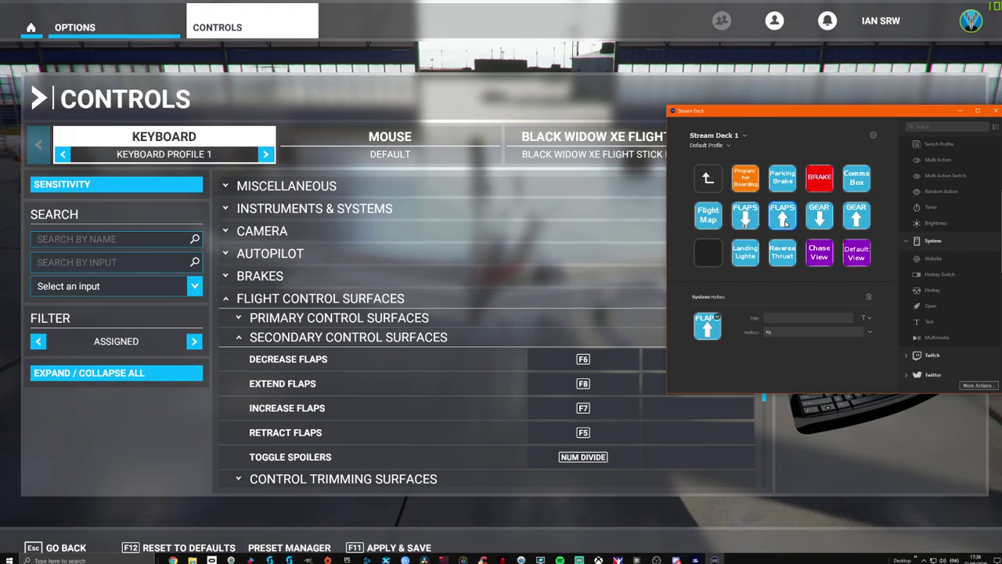
# Delete the FLAPS up key and drop a new System Hotkey action into its empty slot.
pyautogui.click(787, 221)
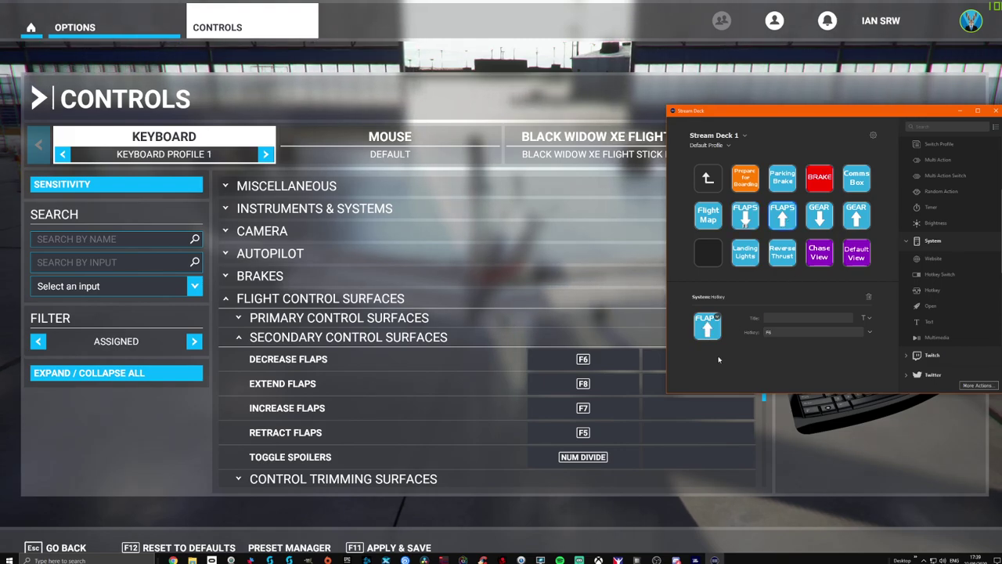
pyautogui.rightClick(785, 220)
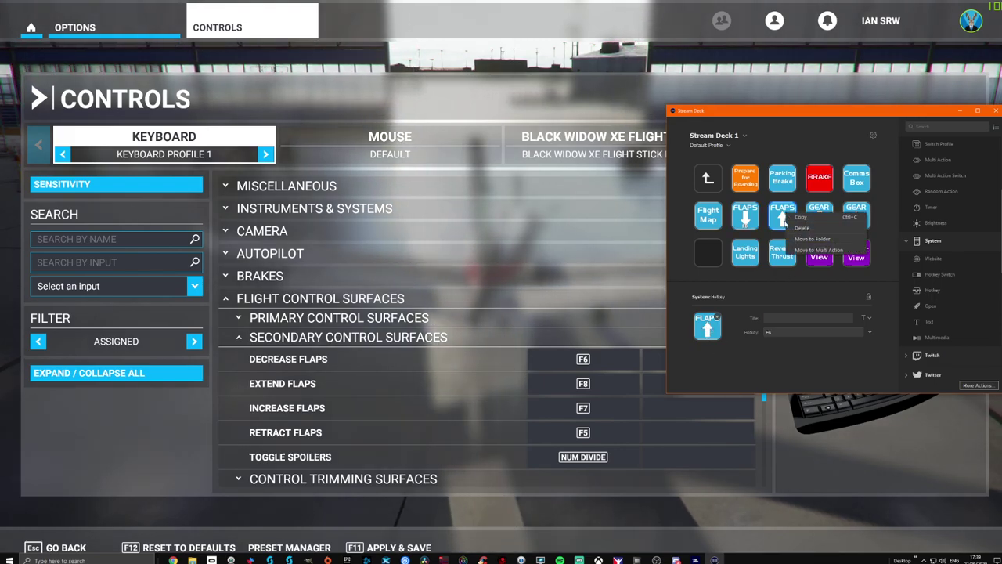
pyautogui.click(795, 242)
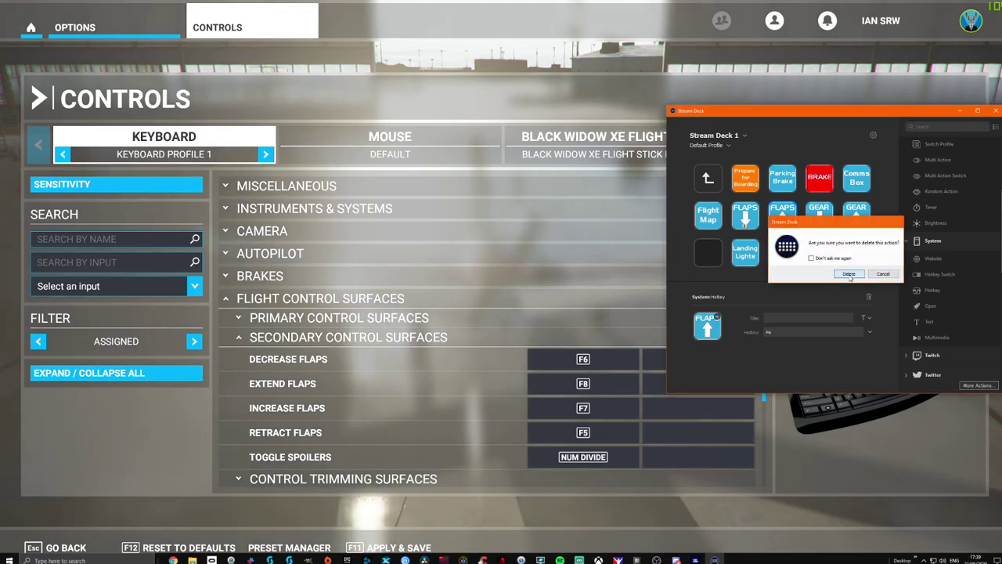
pyautogui.click(848, 272)
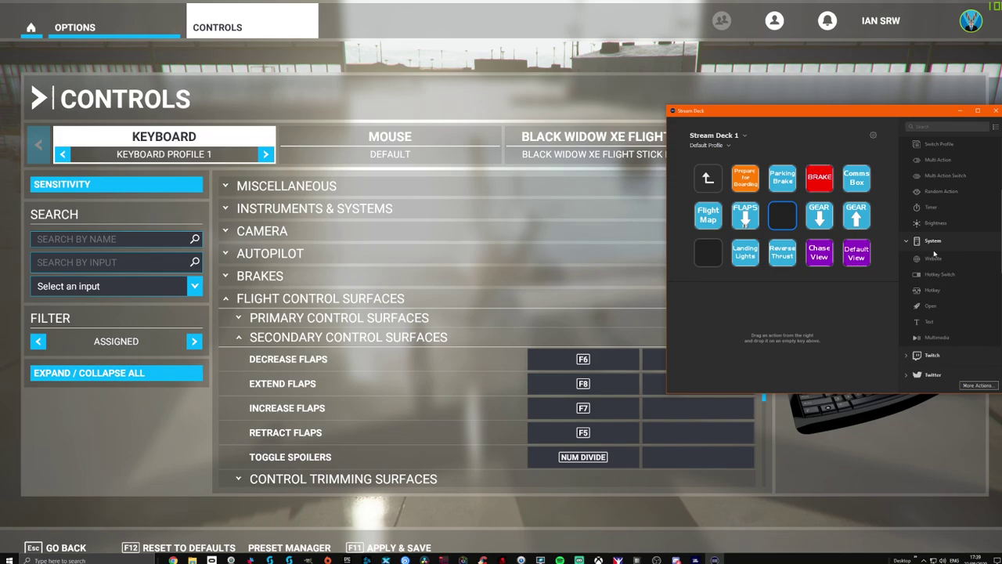
pyautogui.moveTo(932, 293); pyautogui.dragTo(786, 222)
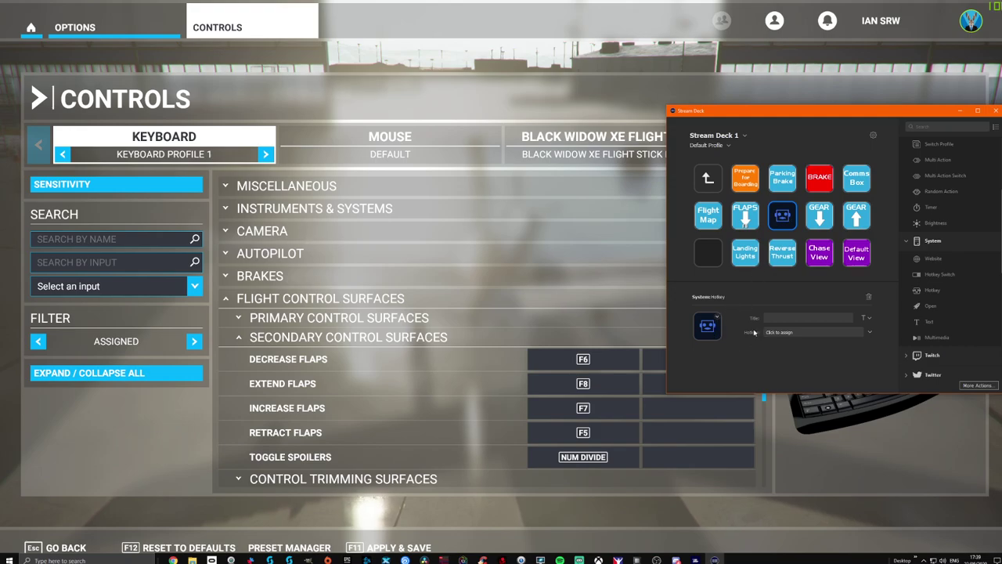
# Set the new key's image from file to Icons_Programs_Logo_X_Plane_Gear_Up.png.
pyautogui.click(708, 324)
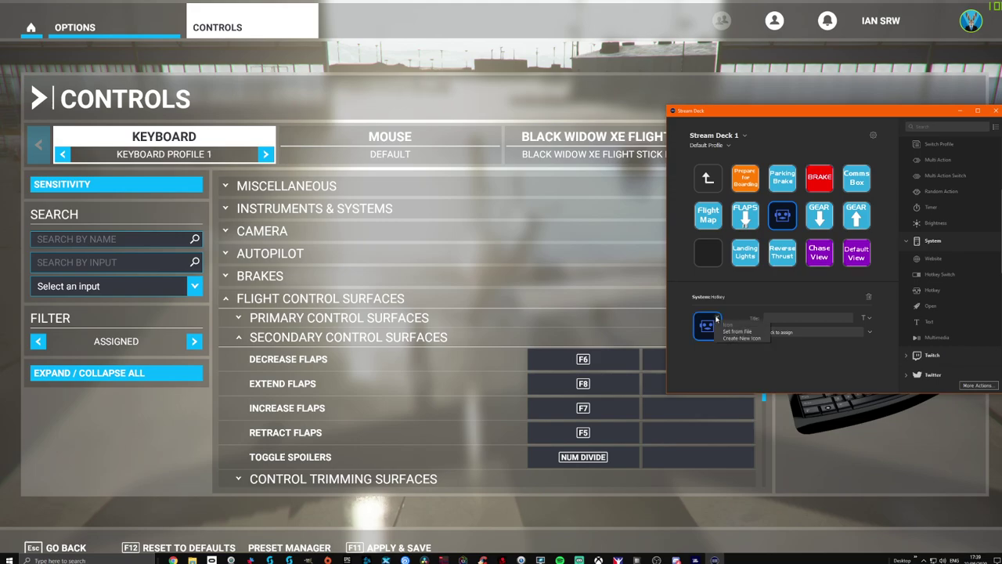
pyautogui.click(727, 332)
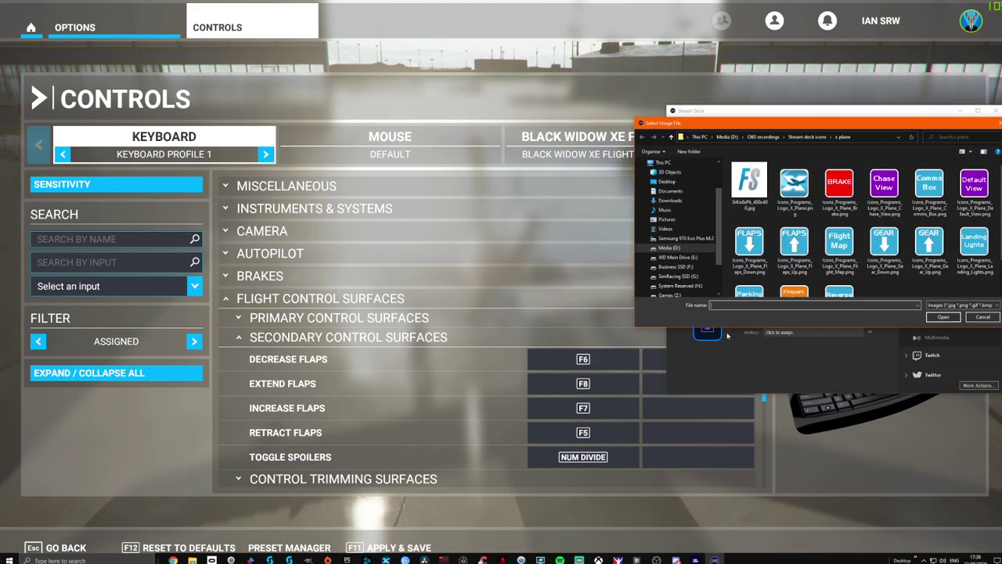
pyautogui.moveTo(899, 244); pyautogui.dragTo(640, 202)
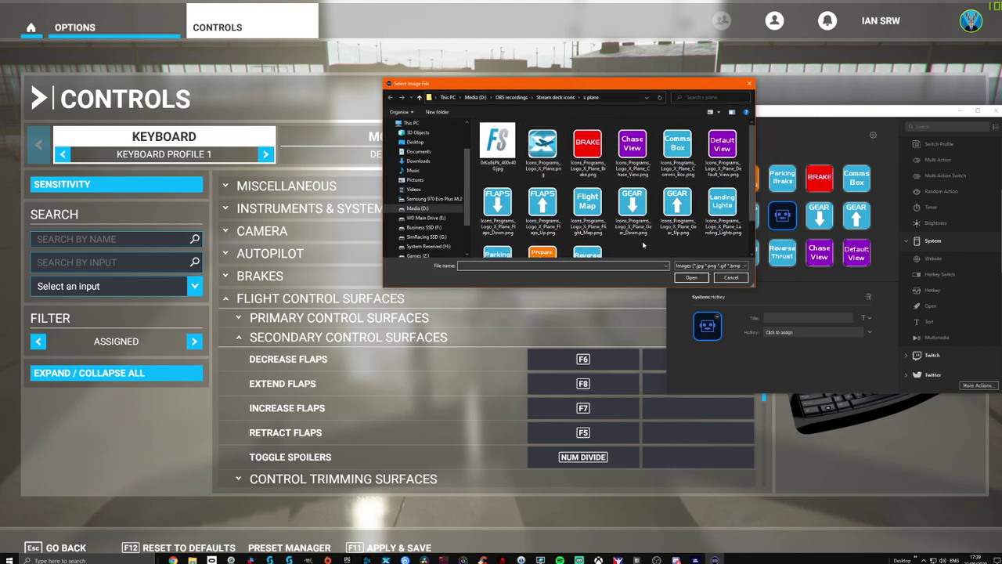
pyautogui.moveTo(647, 83); pyautogui.dragTo(568, 75)
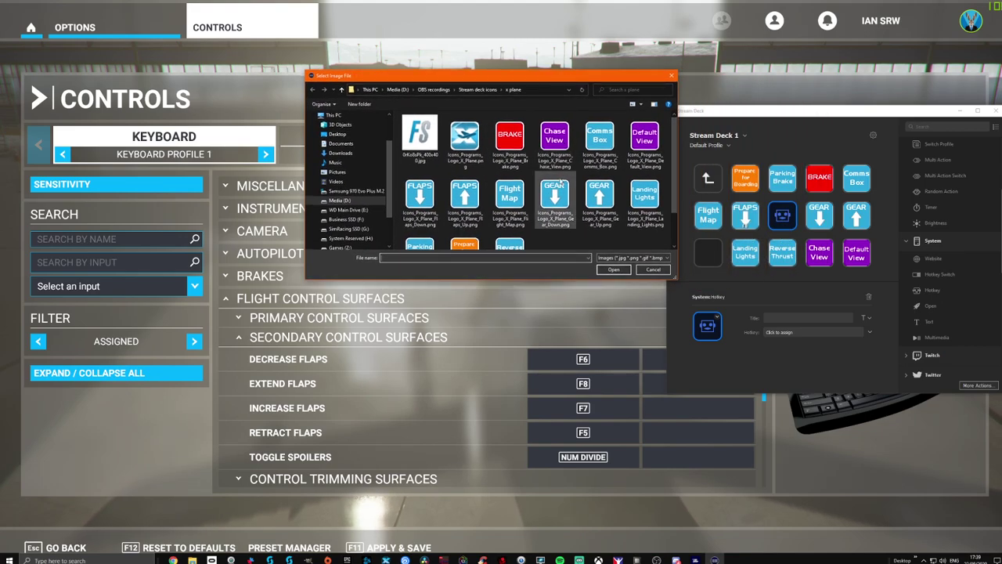
pyautogui.click(599, 199)
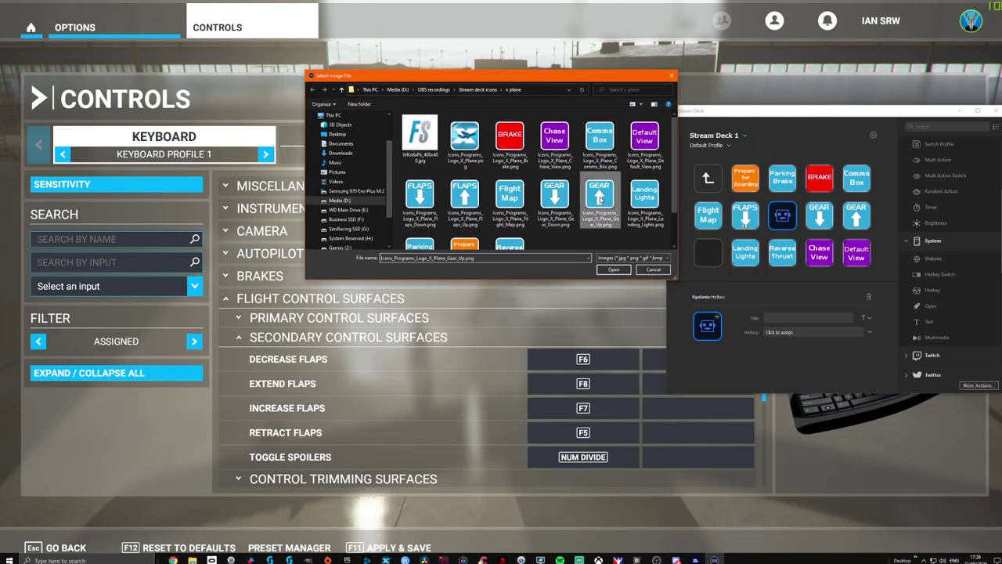
pyautogui.click(614, 270)
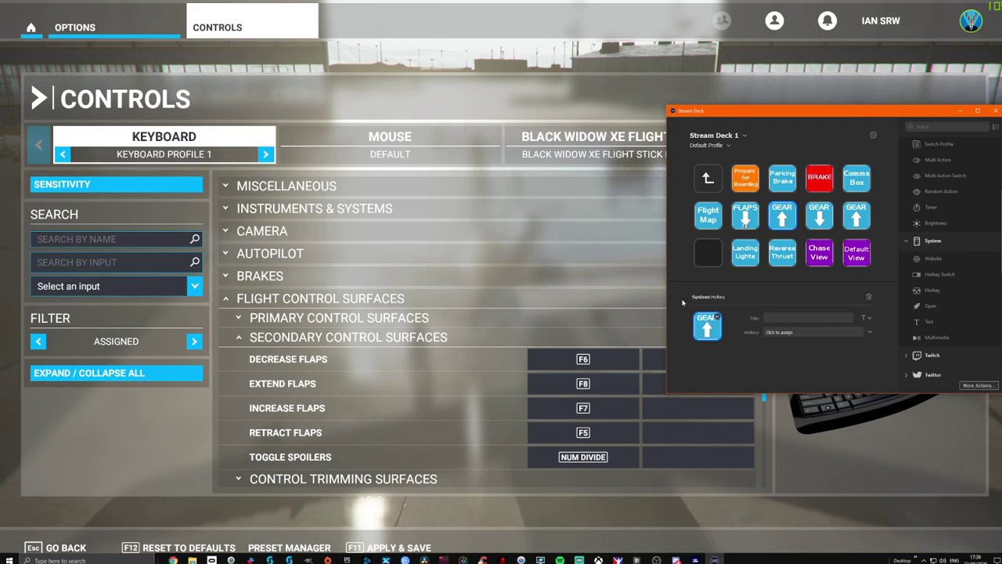
# Record F7 as the new Gear Up key's hotkey.
pyautogui.click(780, 333)
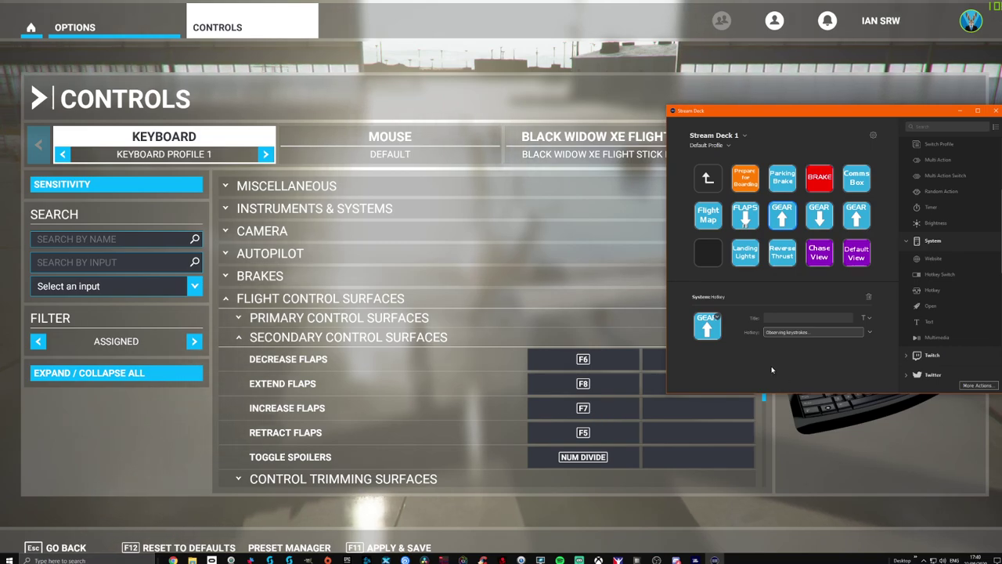
pyautogui.press('F7')
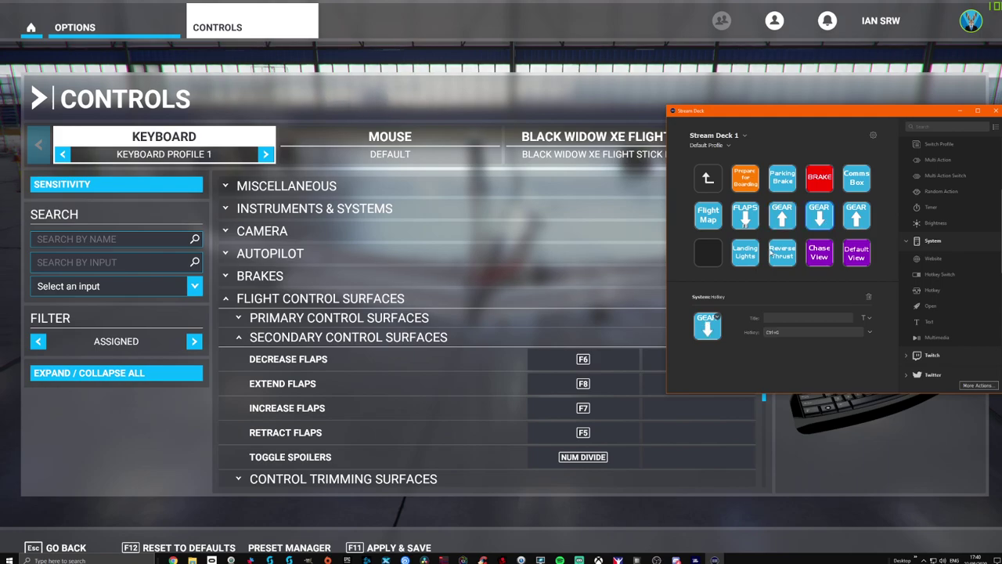
# Collapse Flight Control Surfaces and expand Landing Gear to show Gear Down on Ctrl+G, then return to Stream Deck.
pyautogui.click(239, 319)
pyautogui.click(240, 319)
pyautogui.click(242, 320)
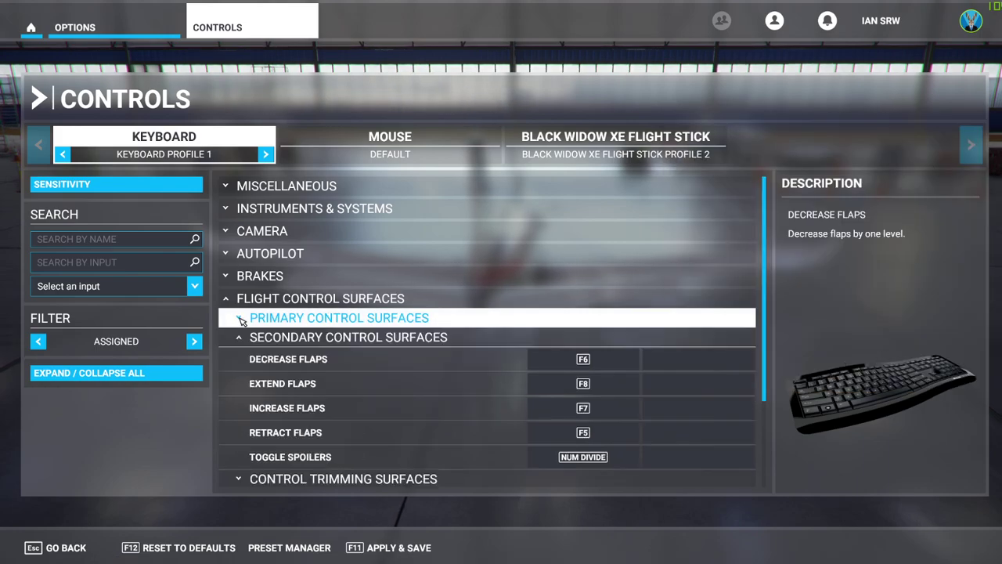
pyautogui.click(229, 298)
pyautogui.click(227, 323)
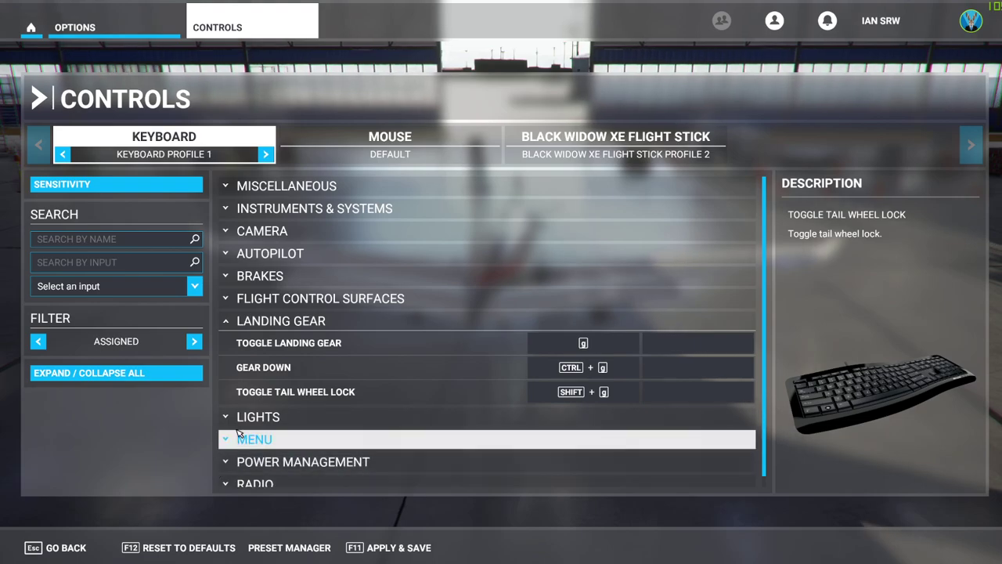
pyautogui.hotkey('alt', 'Tab')
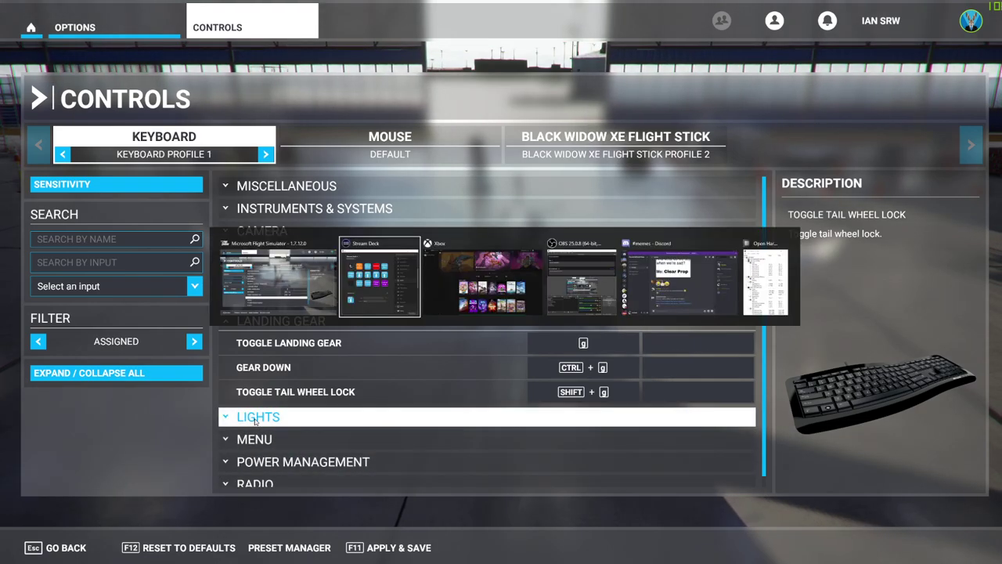
pyautogui.press('Tab')
pyautogui.press('Tab')
pyautogui.press('Tab')
pyautogui.press('Tab')
pyautogui.press('Tab')
pyautogui.press('Tab')
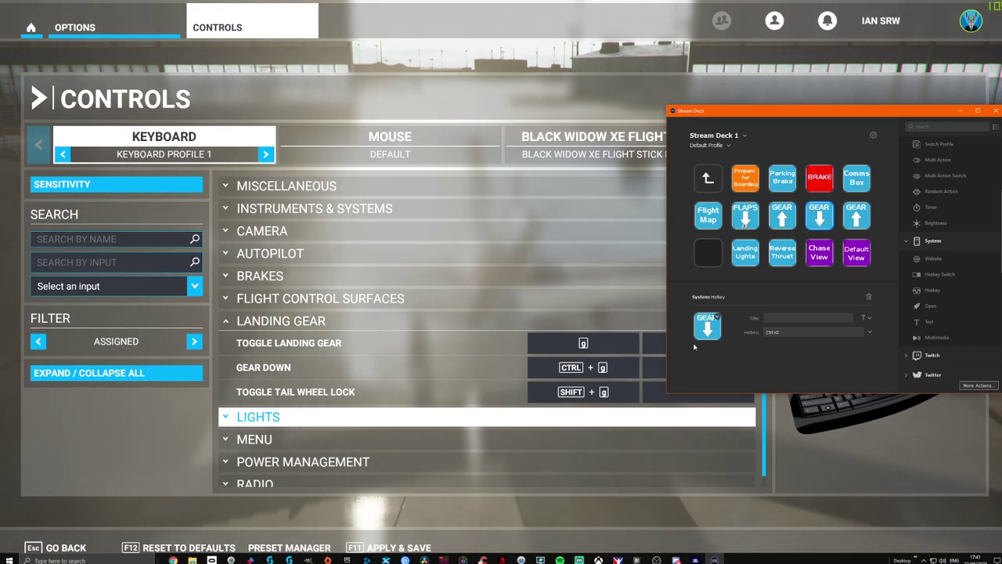
# Re-record Ctrl+G on the GEAR down key, then close Stream Deck to return to the game's Controls page.
pyautogui.click(784, 333)
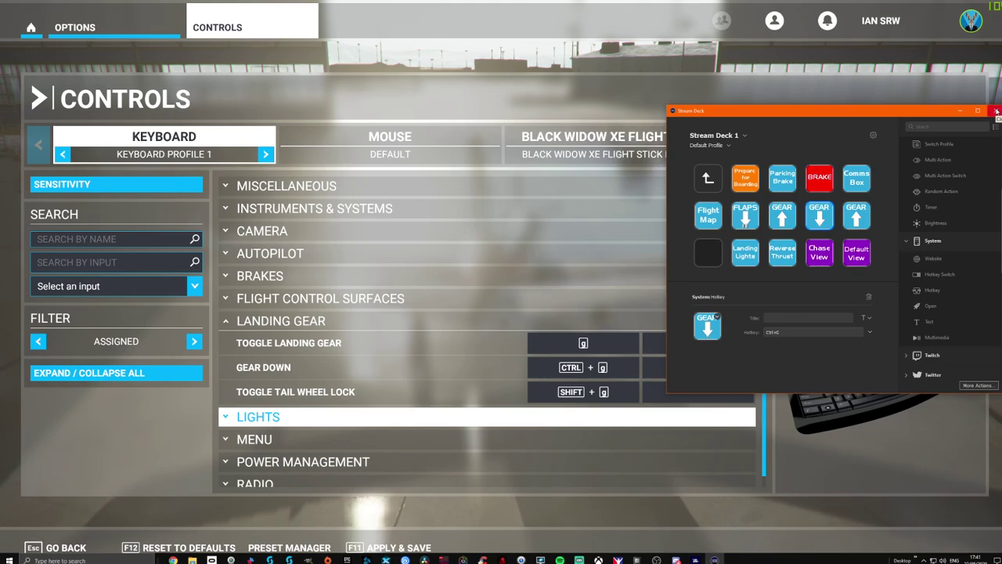
pyautogui.click(997, 111)
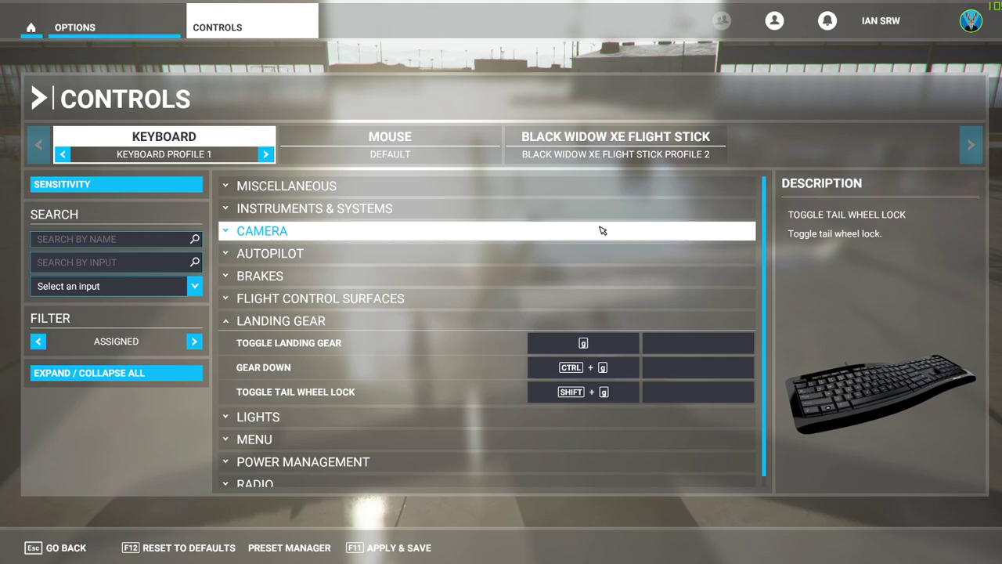